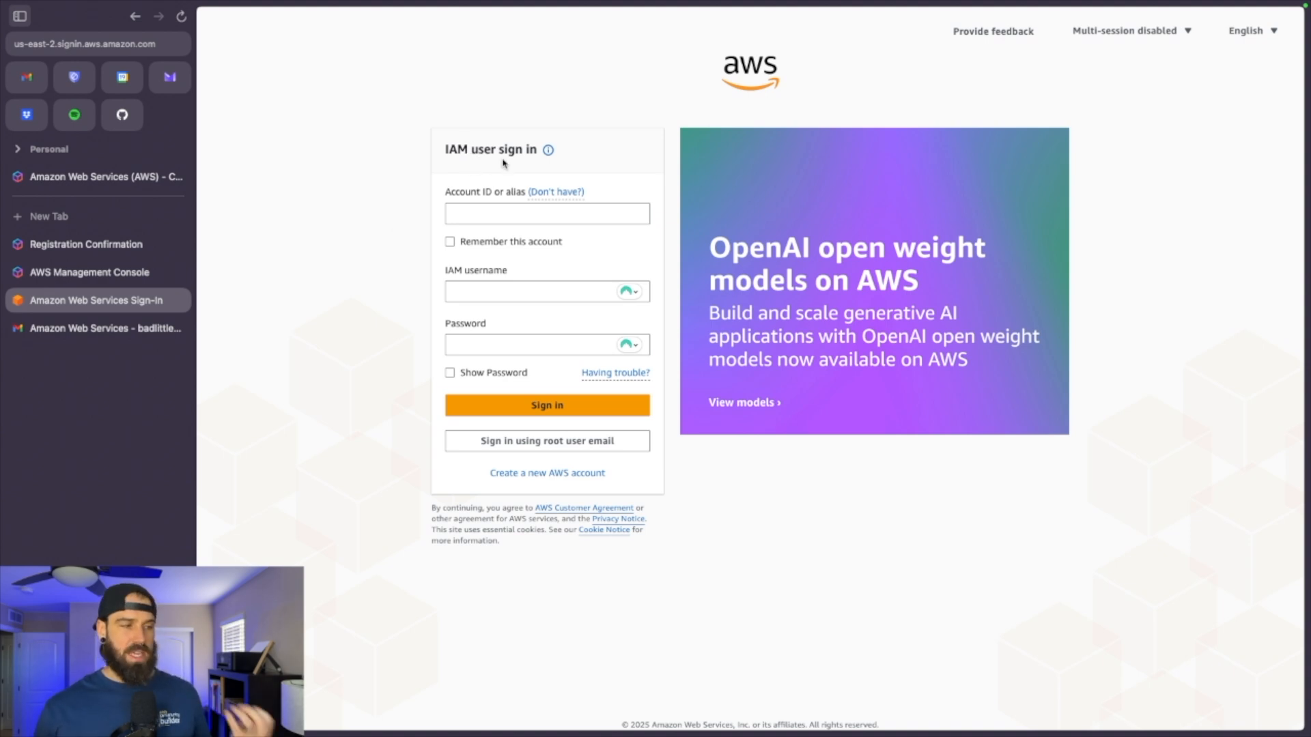
Sign in with the root user email and open the IAM dashboard's empty Users list
left_click(608, 447)
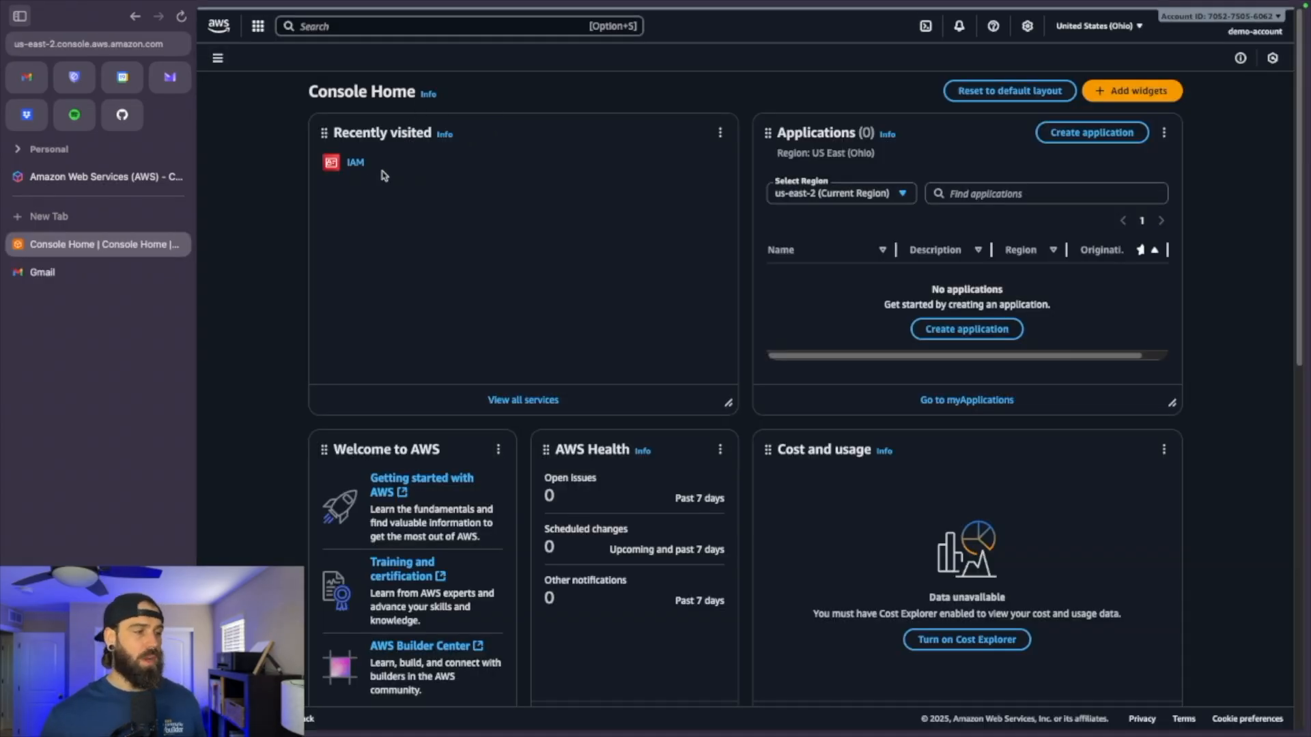
left_click(357, 163)
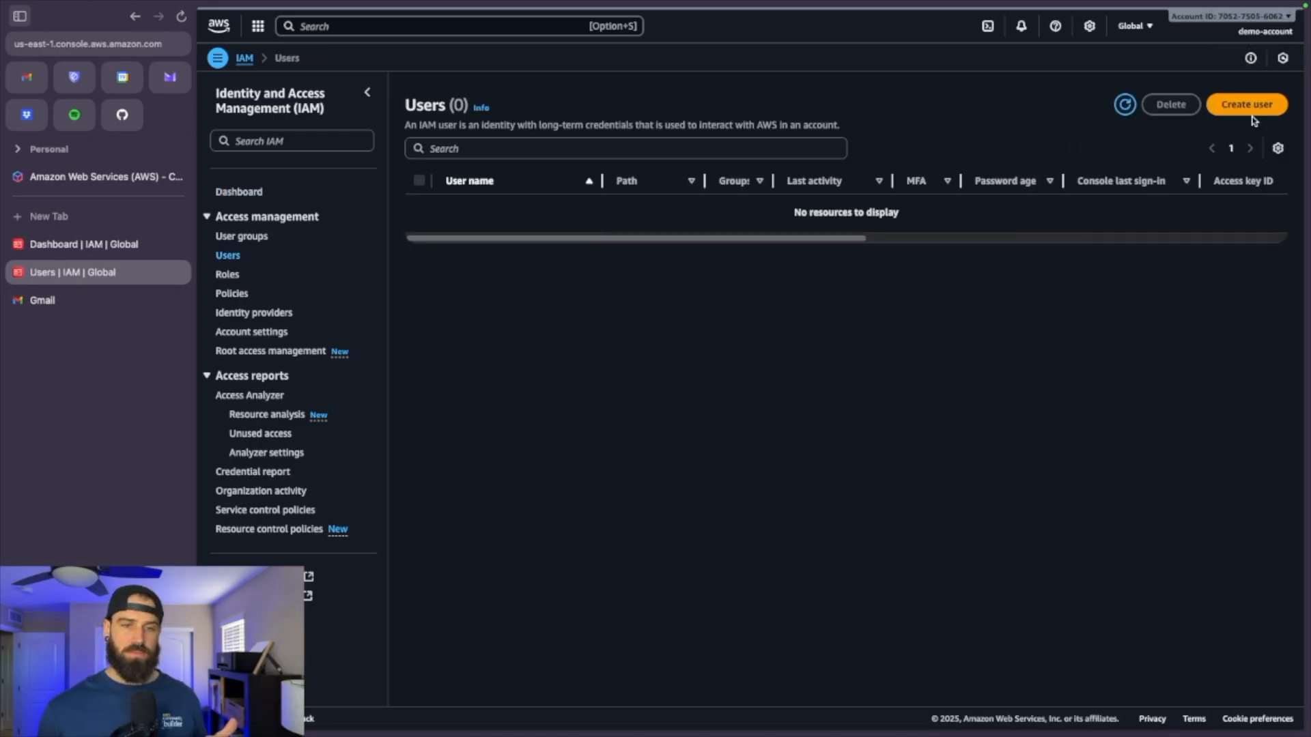
Name the new user and give it console access as an IAM user with a password
left_click(1249, 111)
type("ryan")
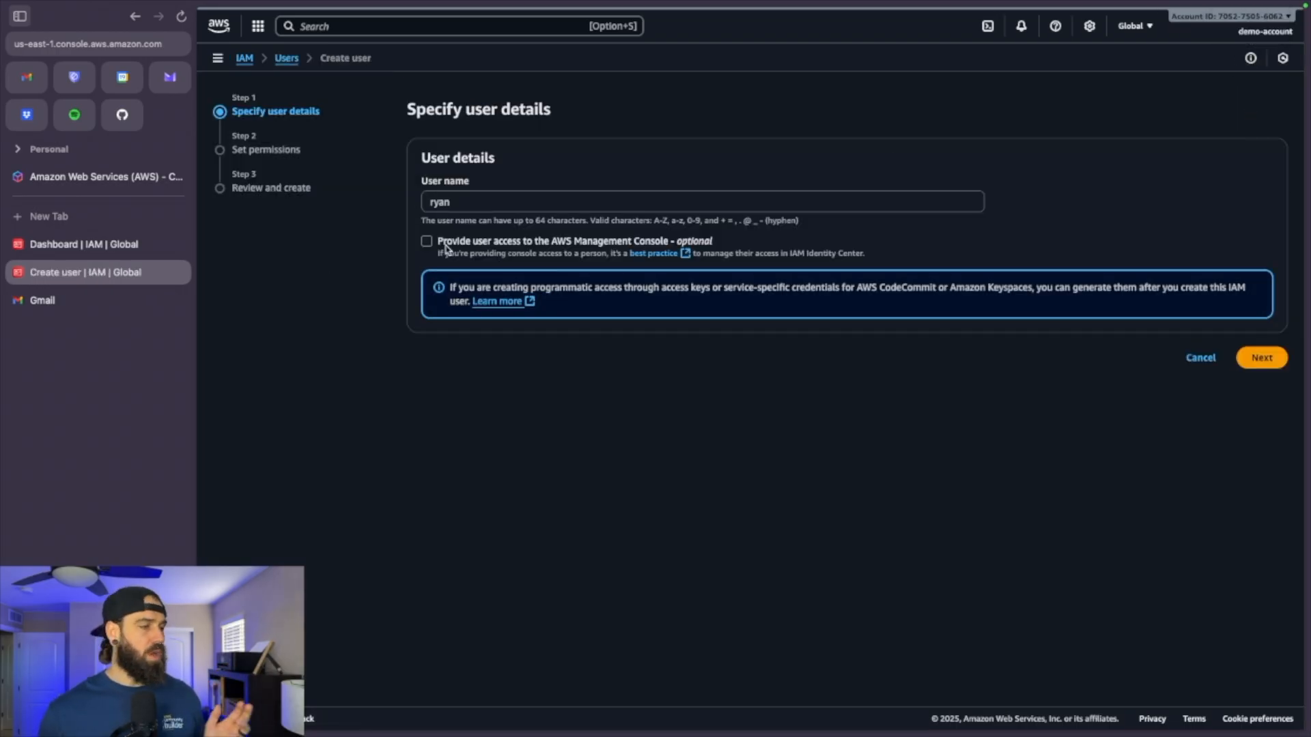
left_click(429, 243)
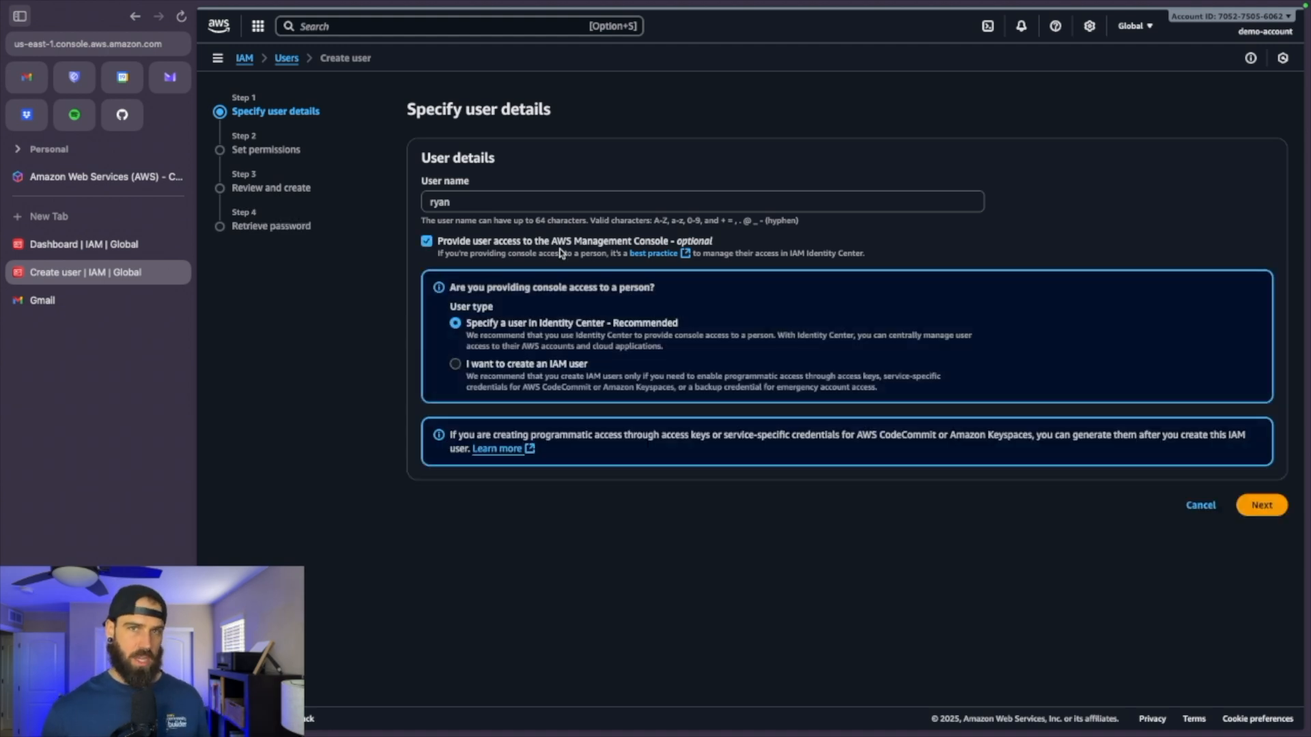
left_click(511, 374)
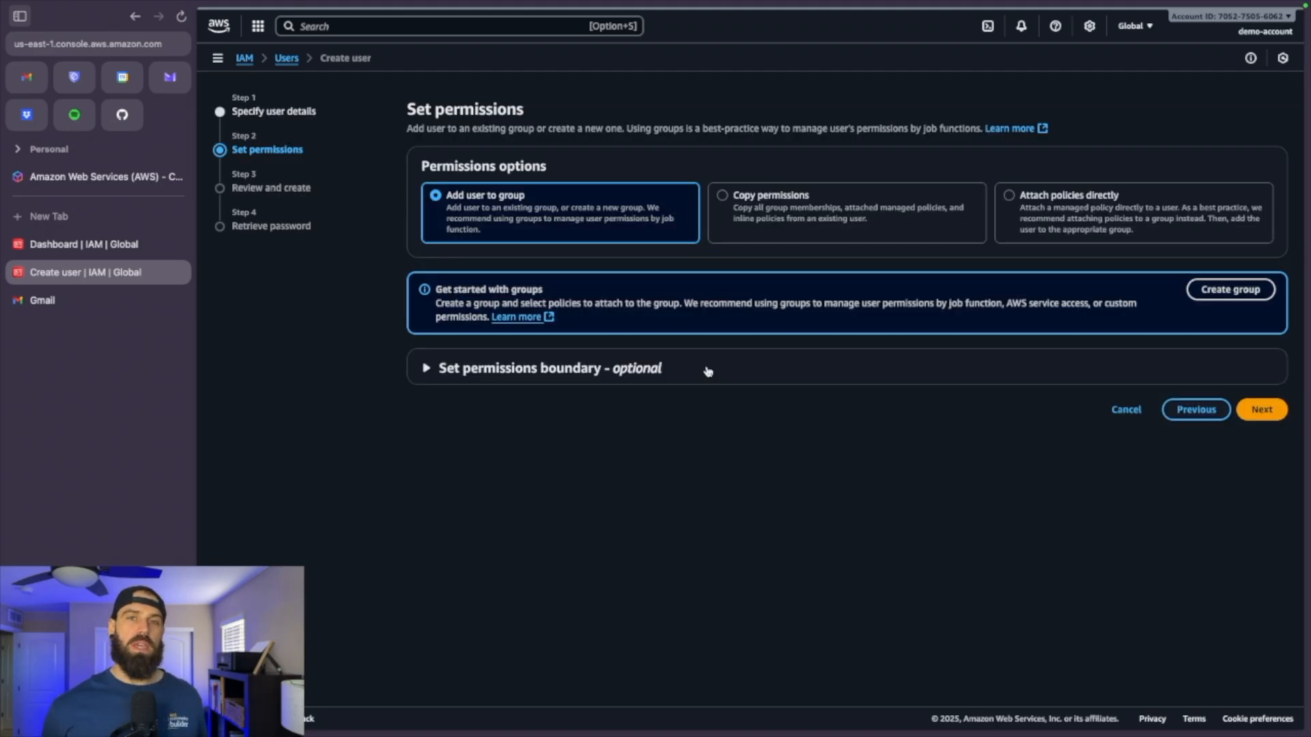
Create the 'Admin' user group with AdministratorAccess, add the user to it, and continue to review
left_click(1014, 198)
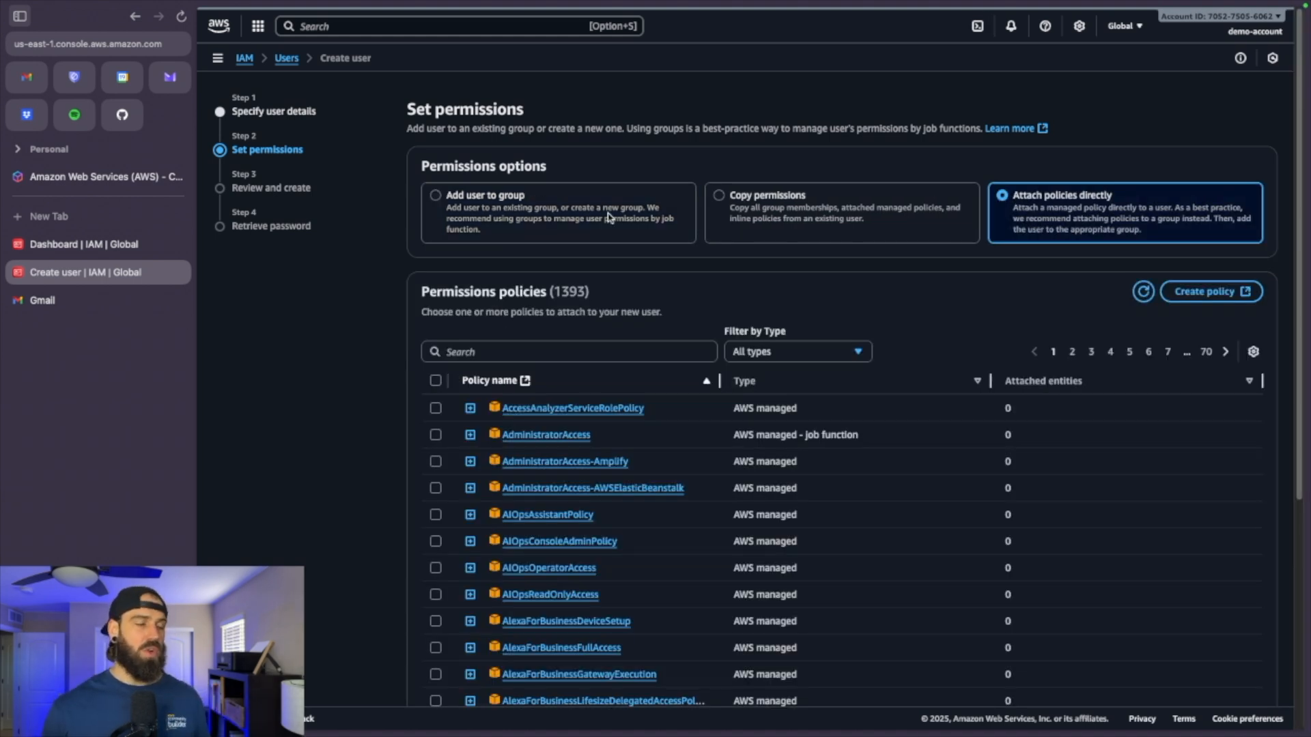
left_click(476, 202)
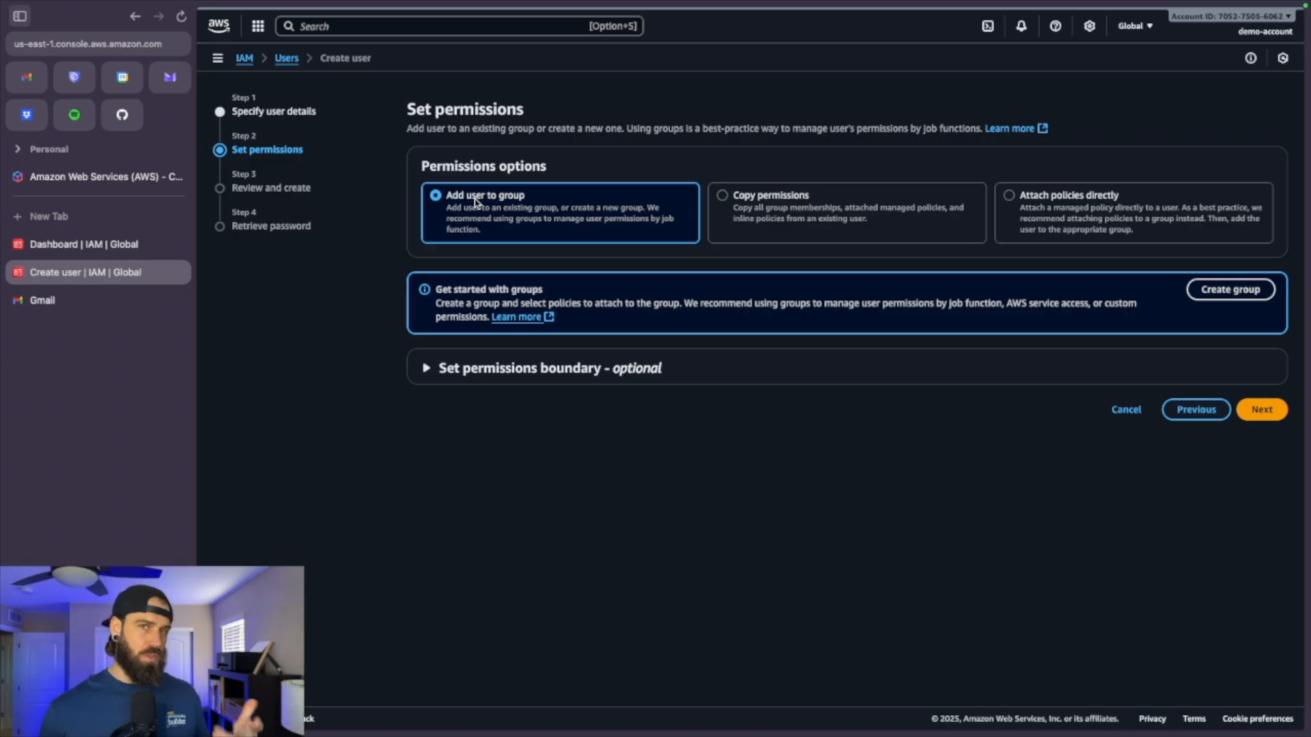
left_click(1228, 289)
type("Admin")
left_click(508, 292)
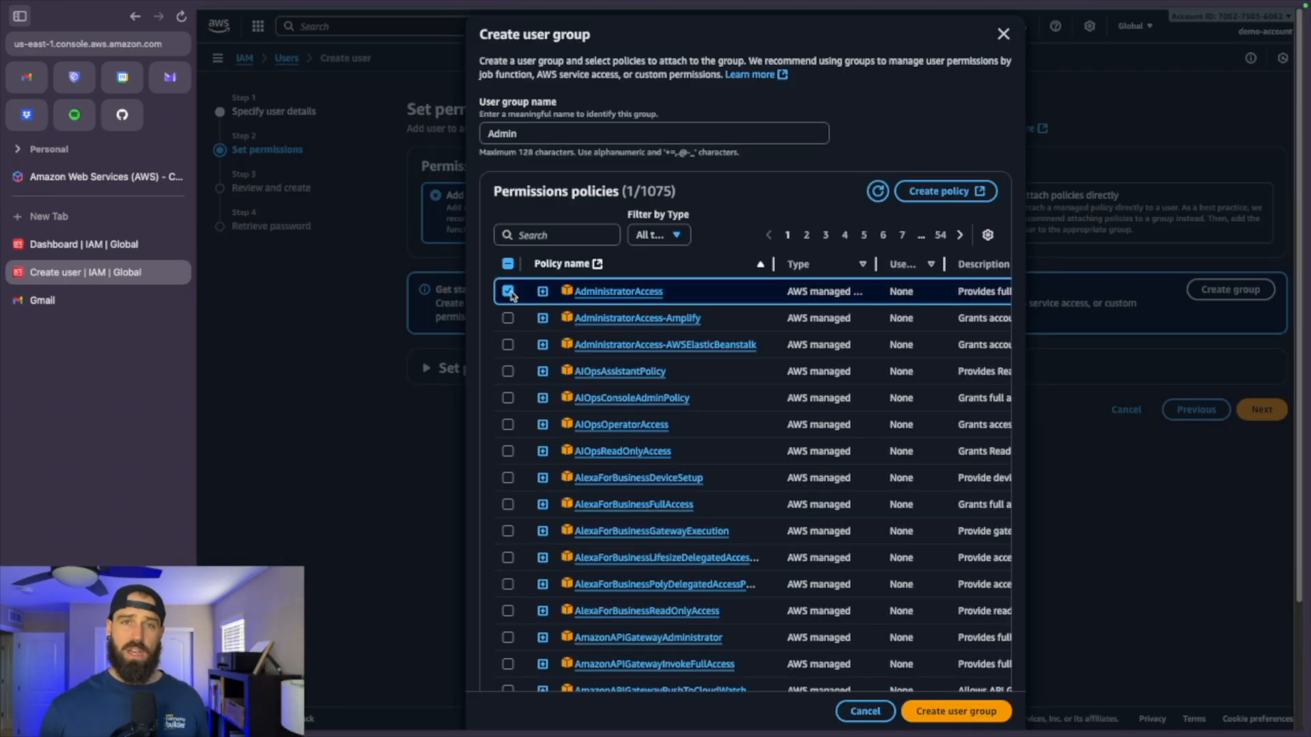
left_click(956, 712)
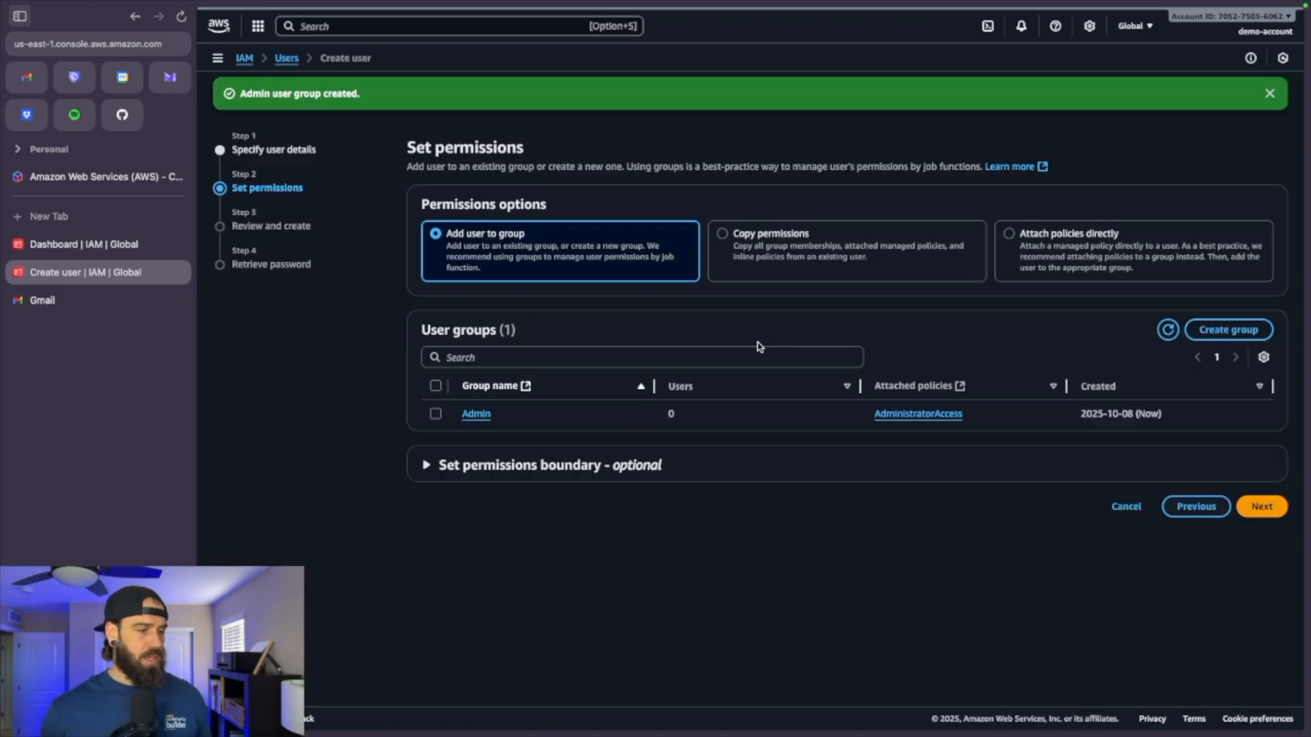
left_click(1251, 512)
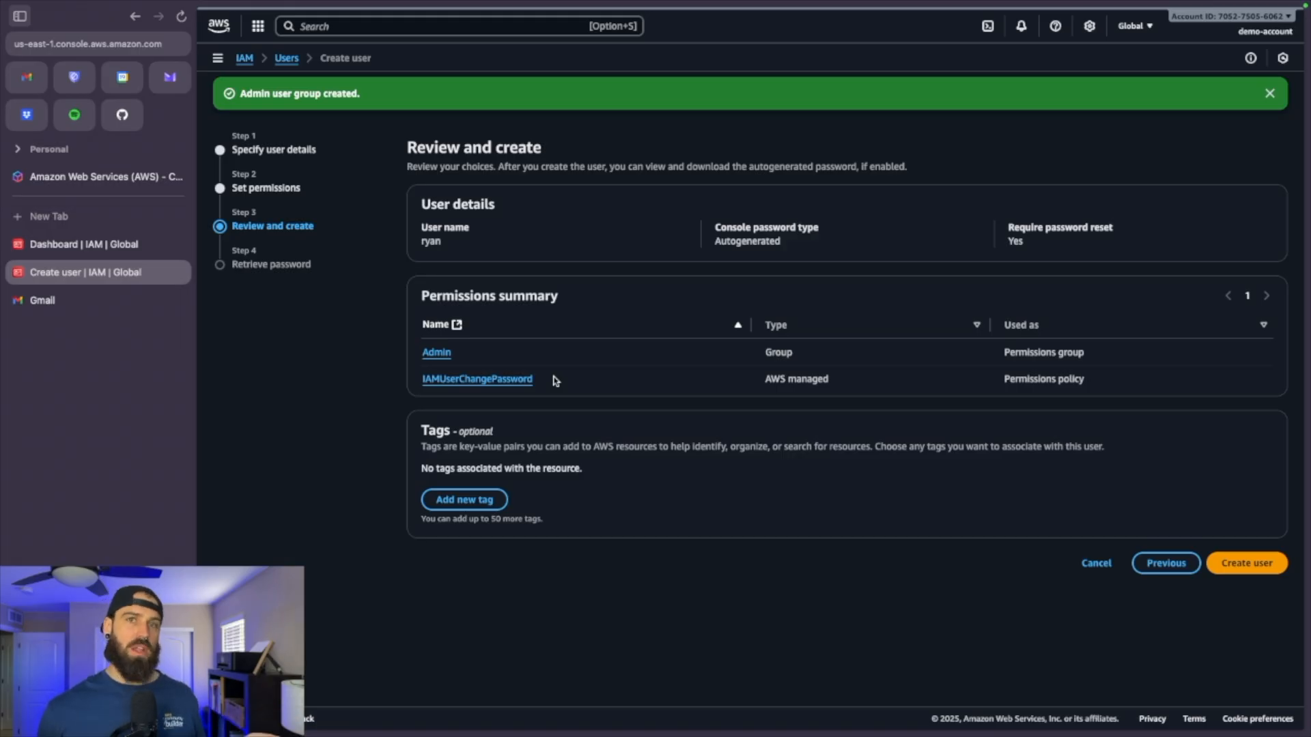
Confirm creation of the IAM user, then open the account dropdown at the top right
left_click(1252, 570)
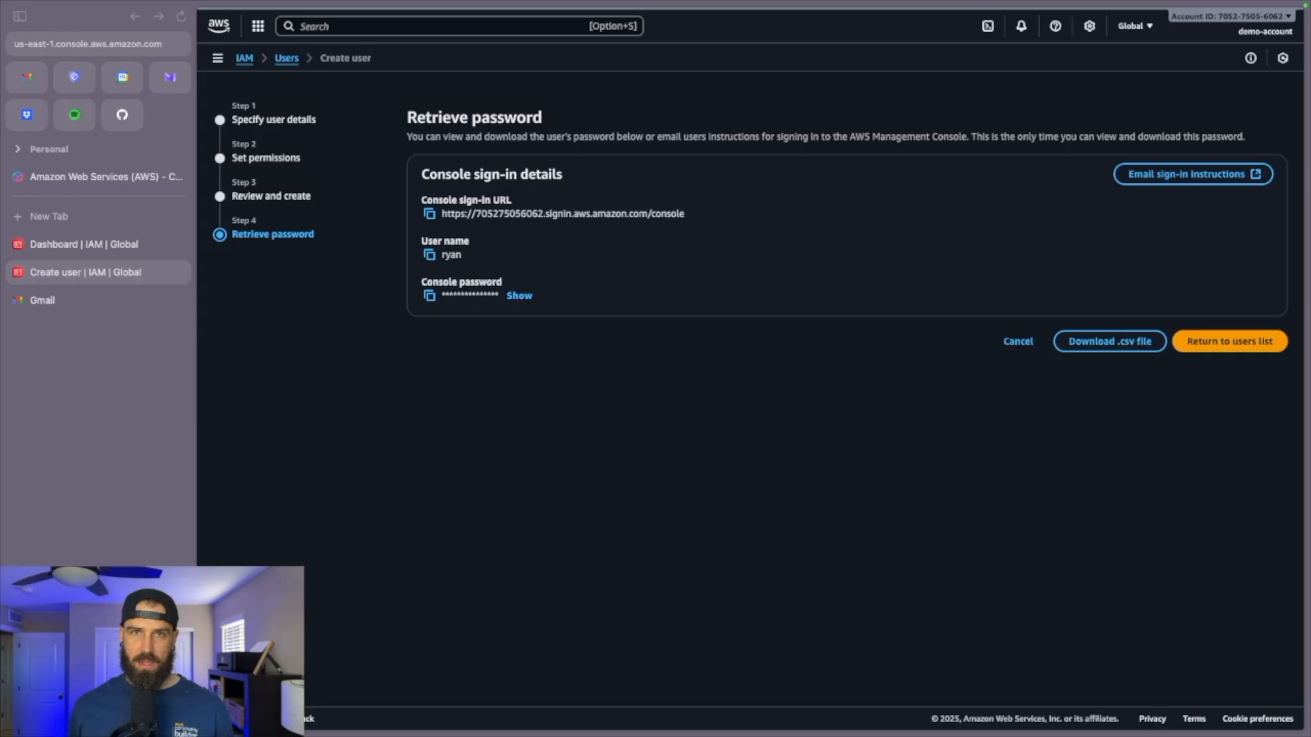
left_click(1228, 22)
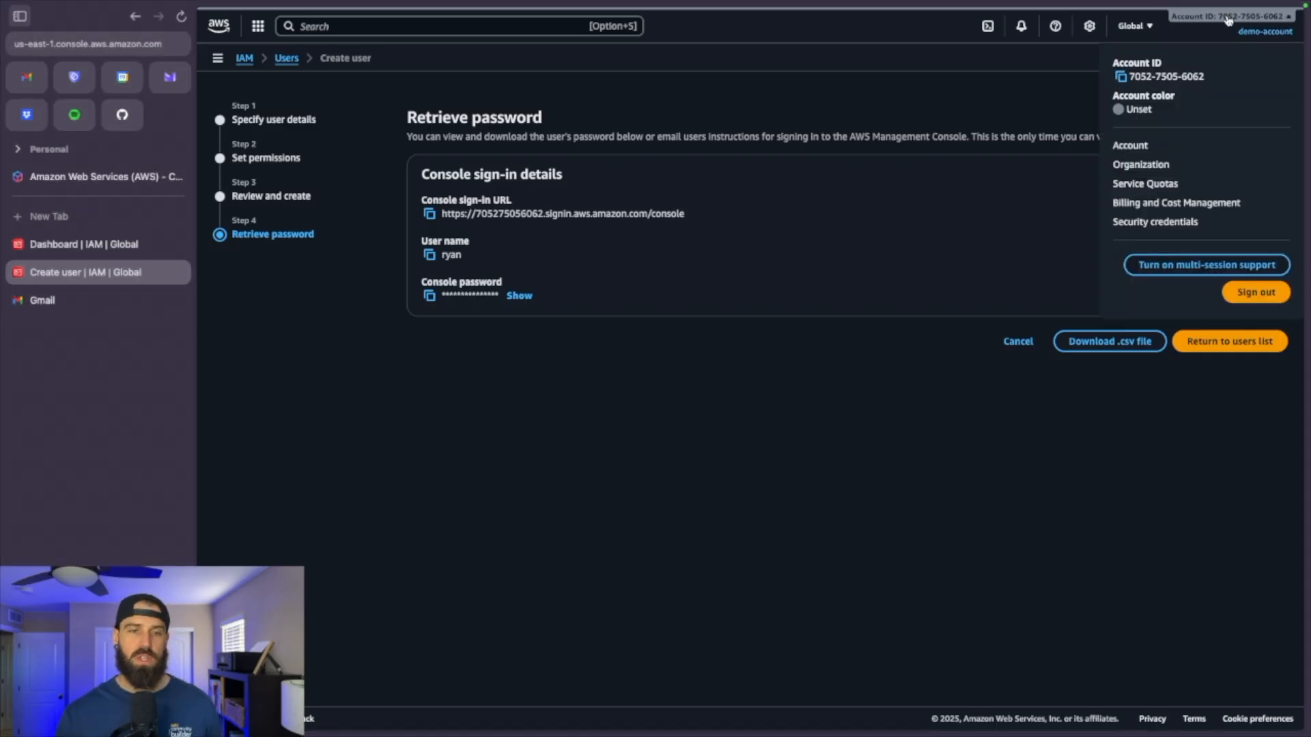
On the Account page, activate IAM user and role access to Billing information
left_click(1136, 149)
scroll(893, 298, "down", 15)
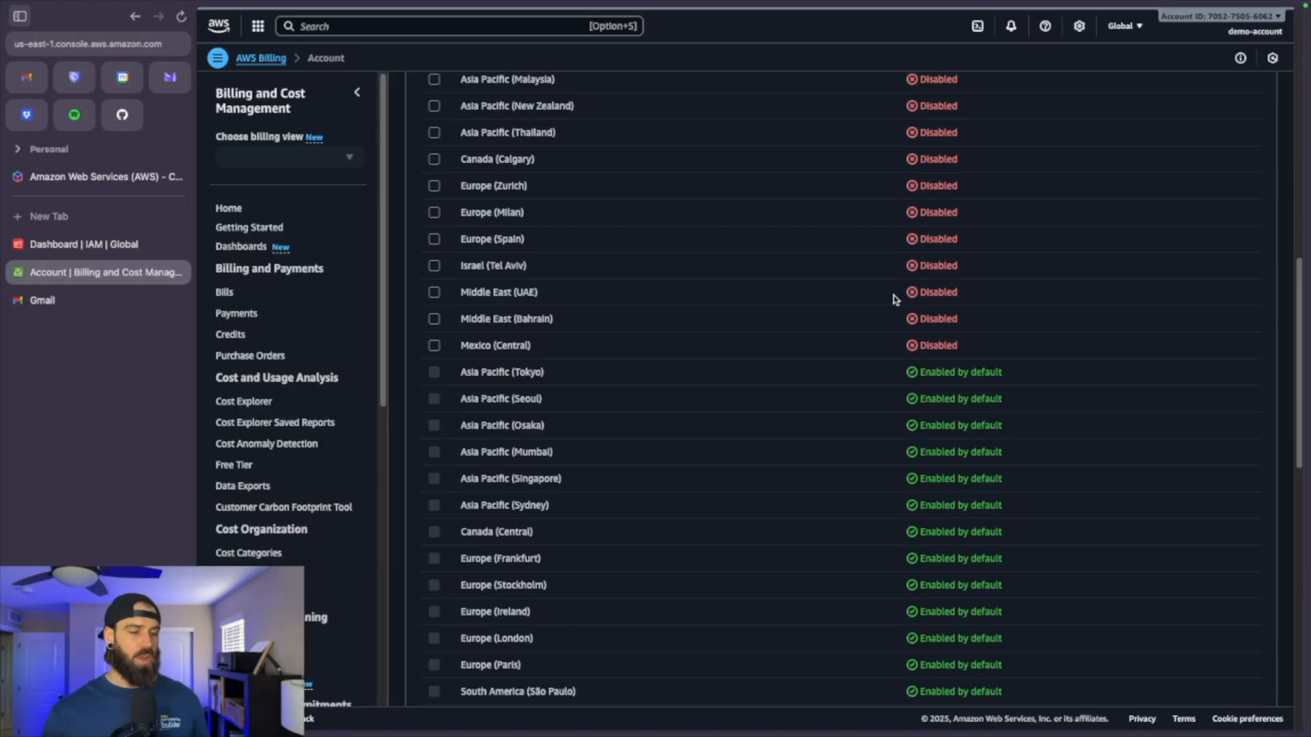
scroll(893, 299, "down", 9)
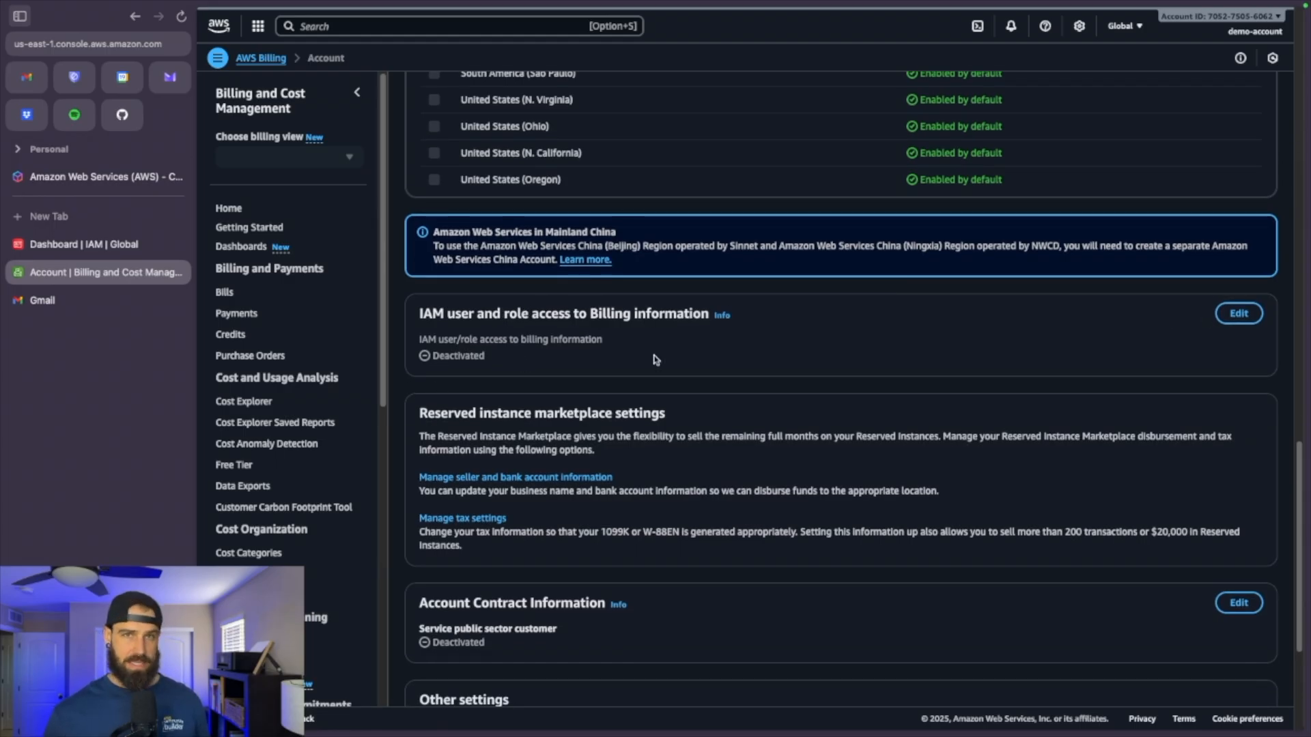
left_click(1238, 313)
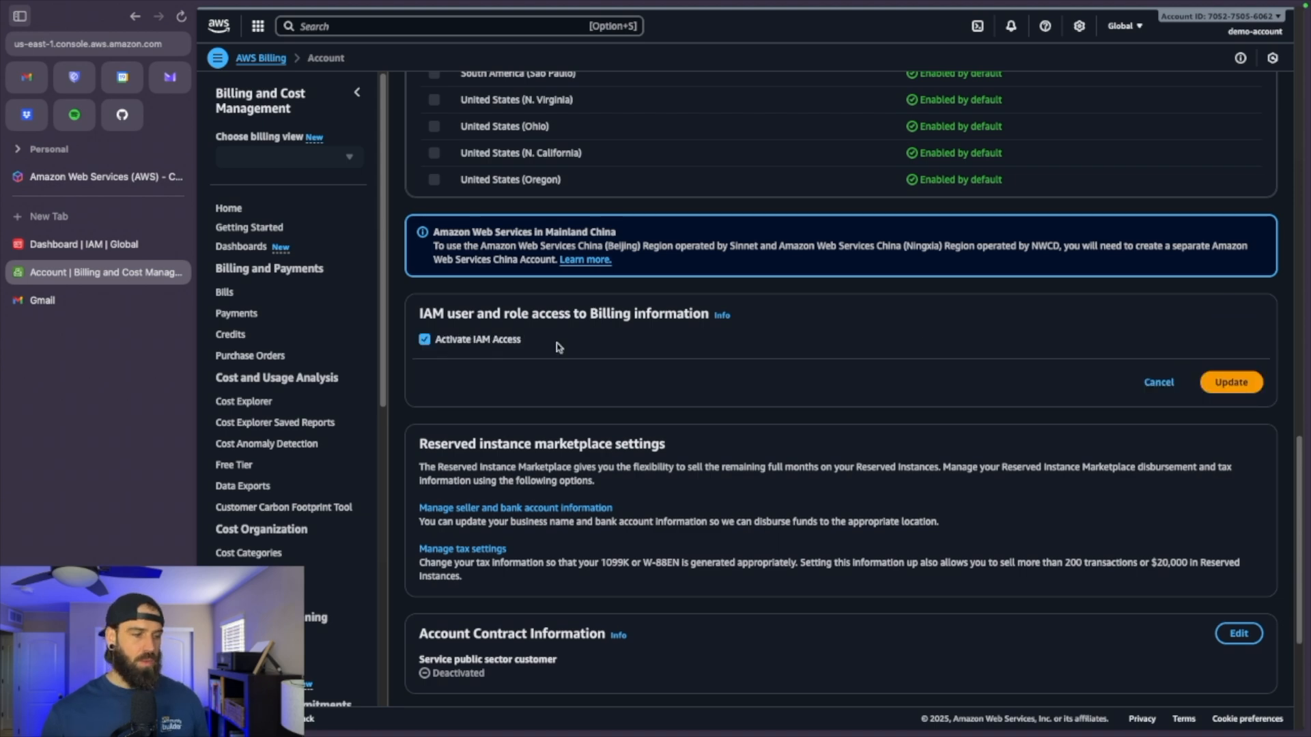
left_click(1241, 382)
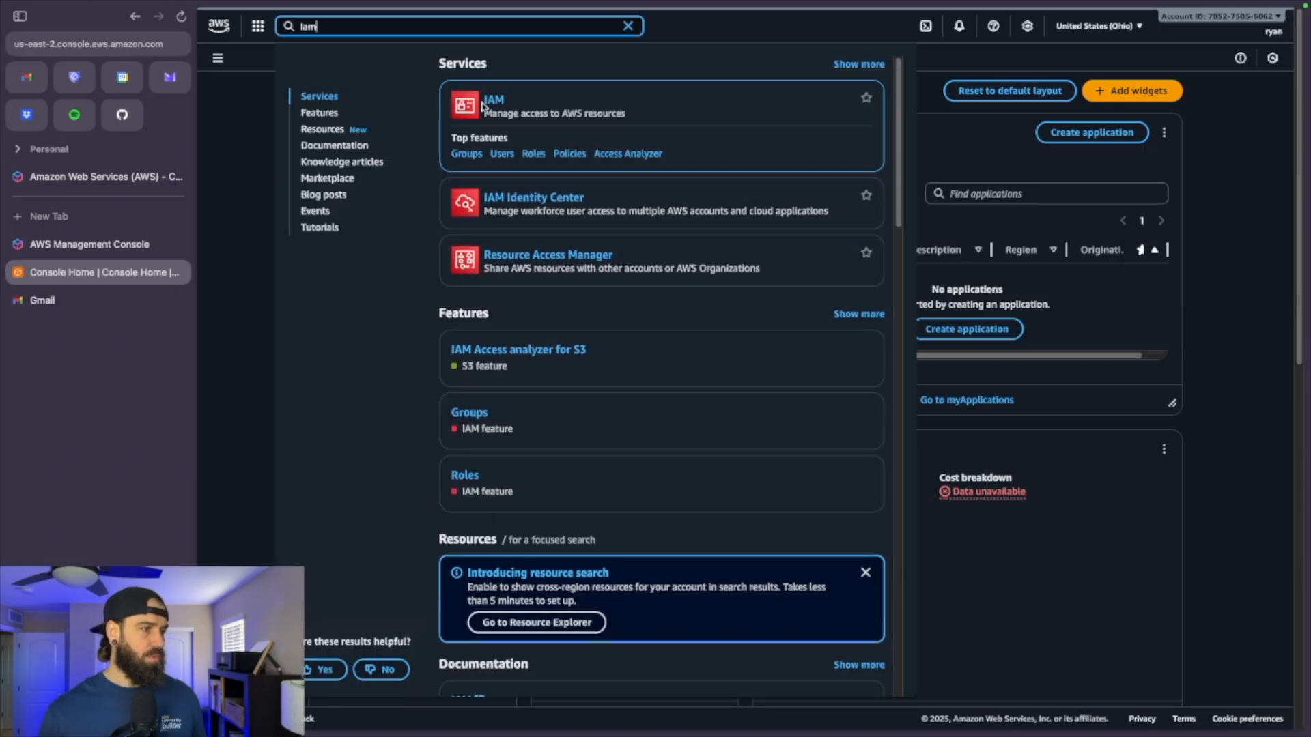
Go to Billing and Cost Management's Budgets page and start creating a budget
left_click(492, 102)
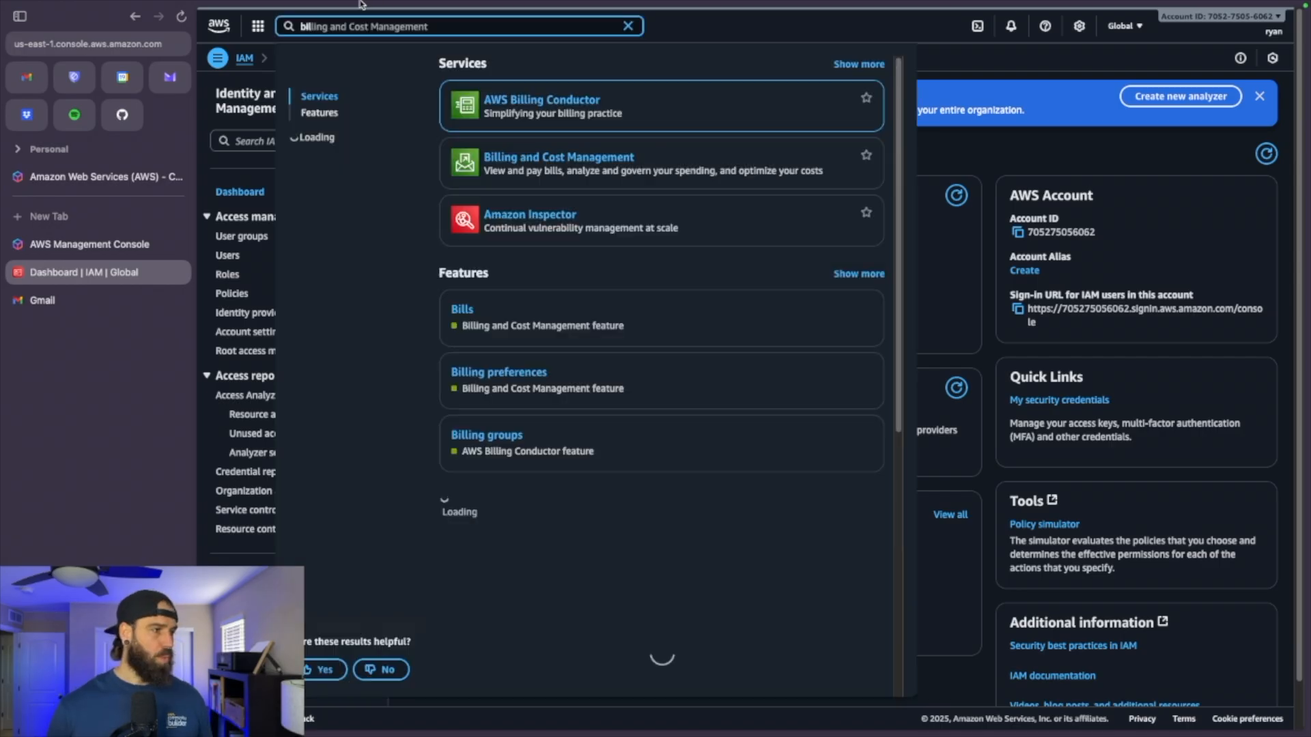
left_click(640, 158)
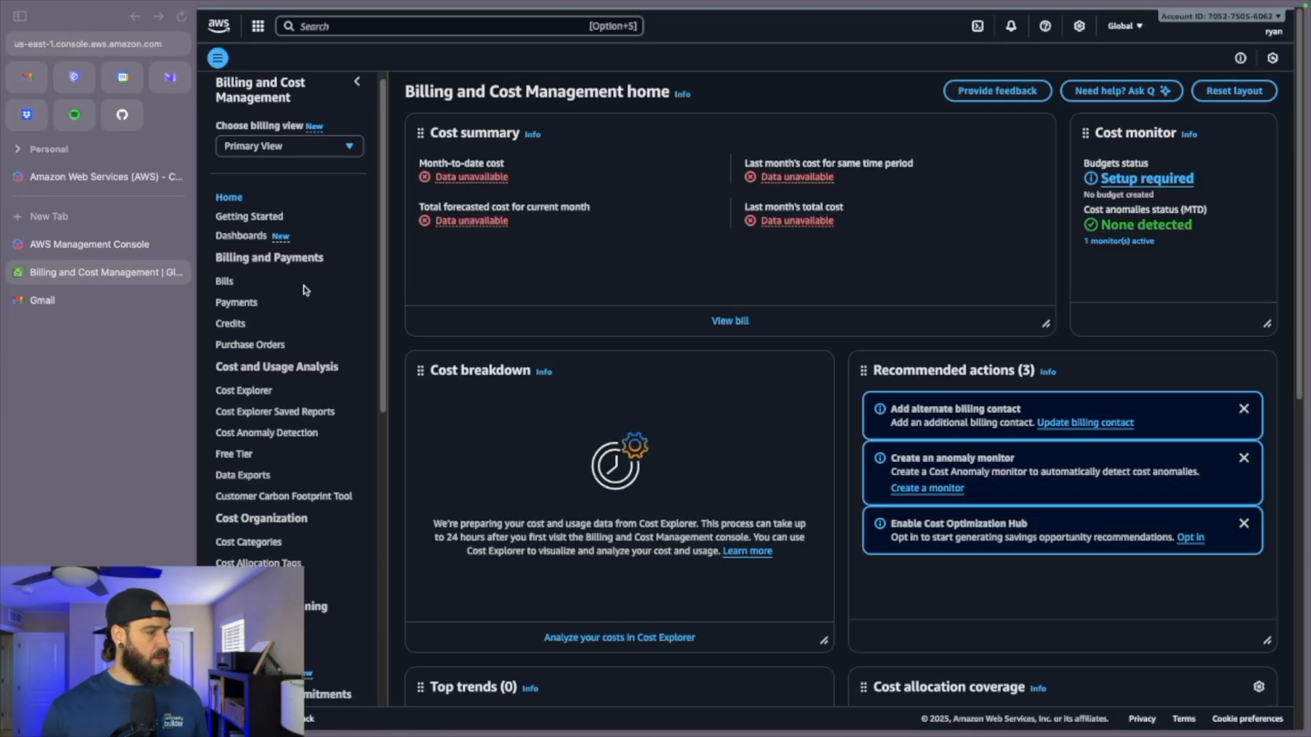
scroll(305, 290, "down", 5)
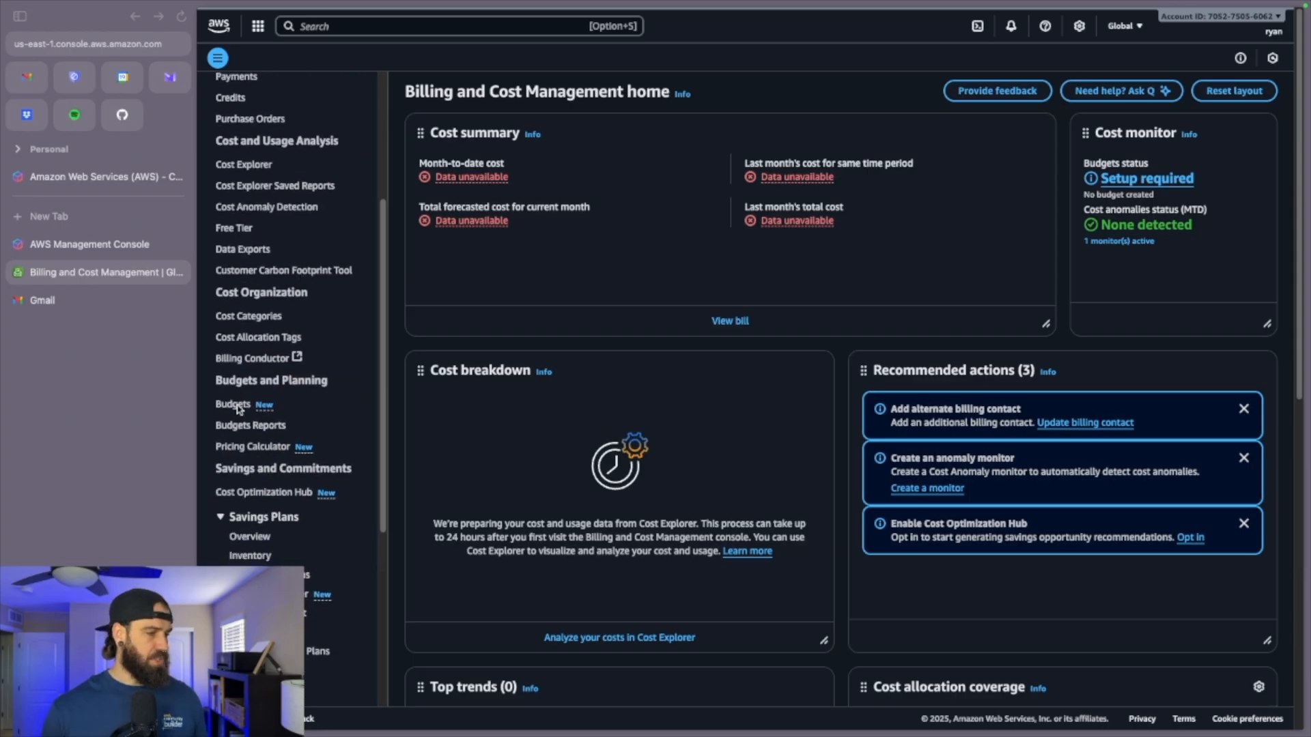
left_click(238, 408)
left_click(908, 276)
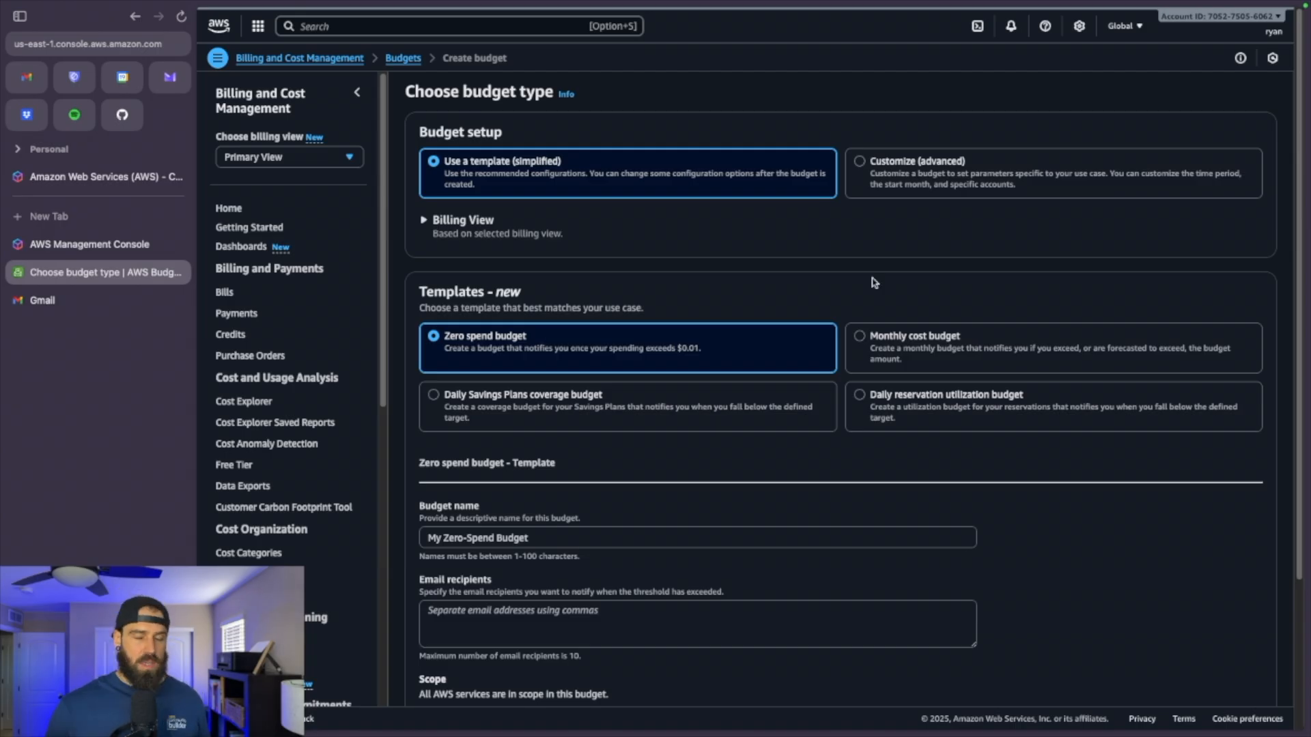
Use the Monthly cost budget template, set the budgeted amount to $20, and fill the email recipients
left_click(860, 337)
scroll(878, 298, "down", 4)
left_click(517, 364)
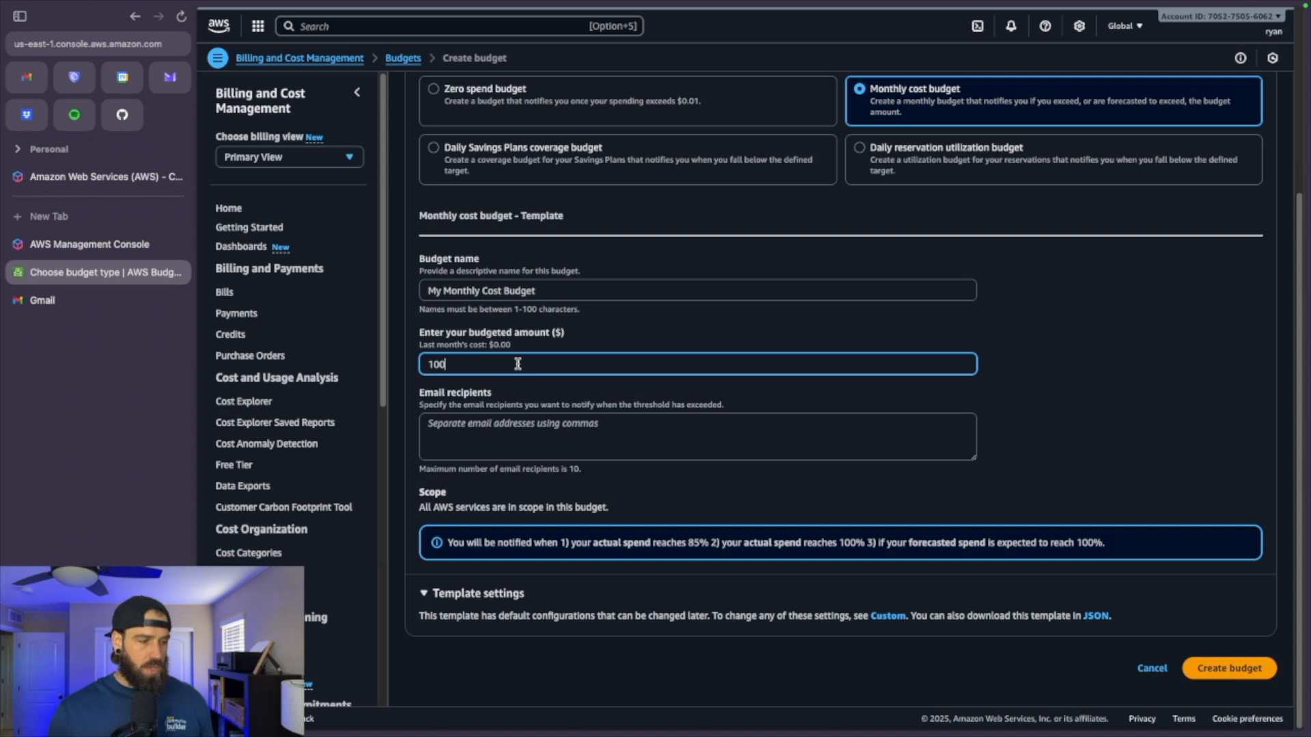
key("BackSpace")
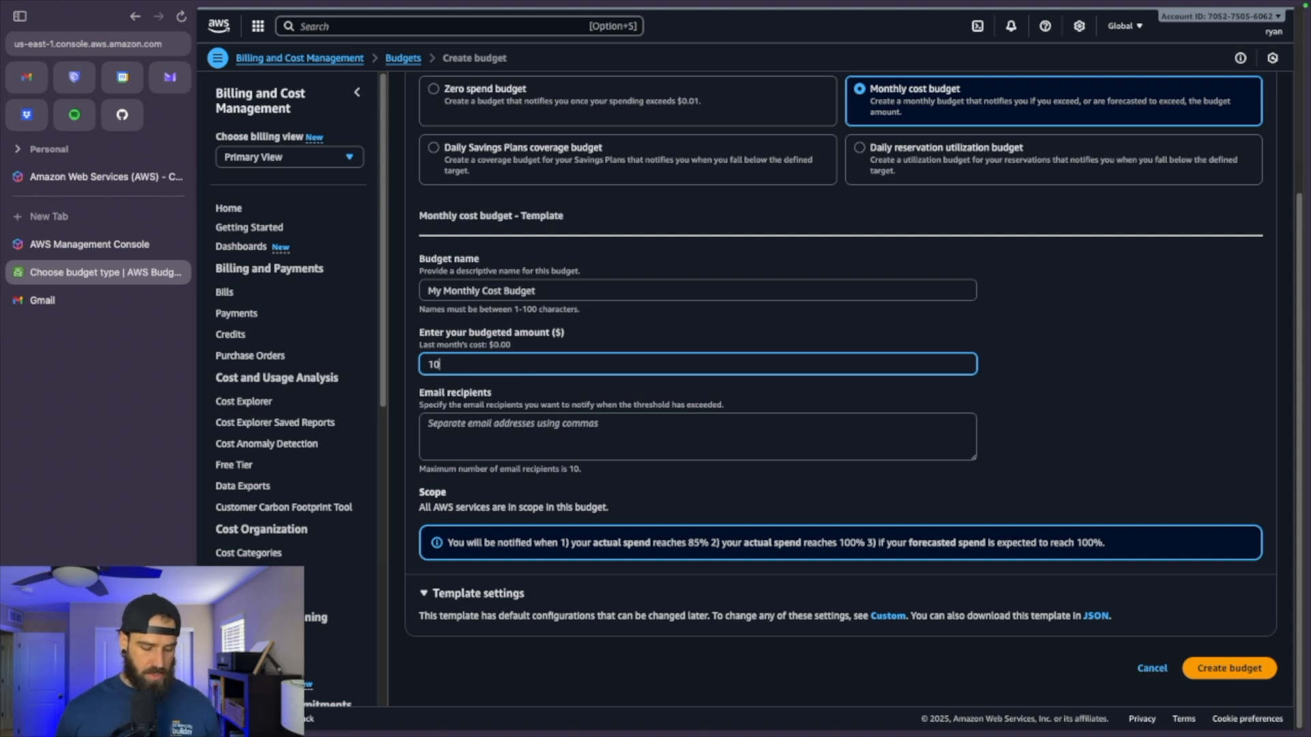
key("BackSpace")
key("BackSpace")
type("20")
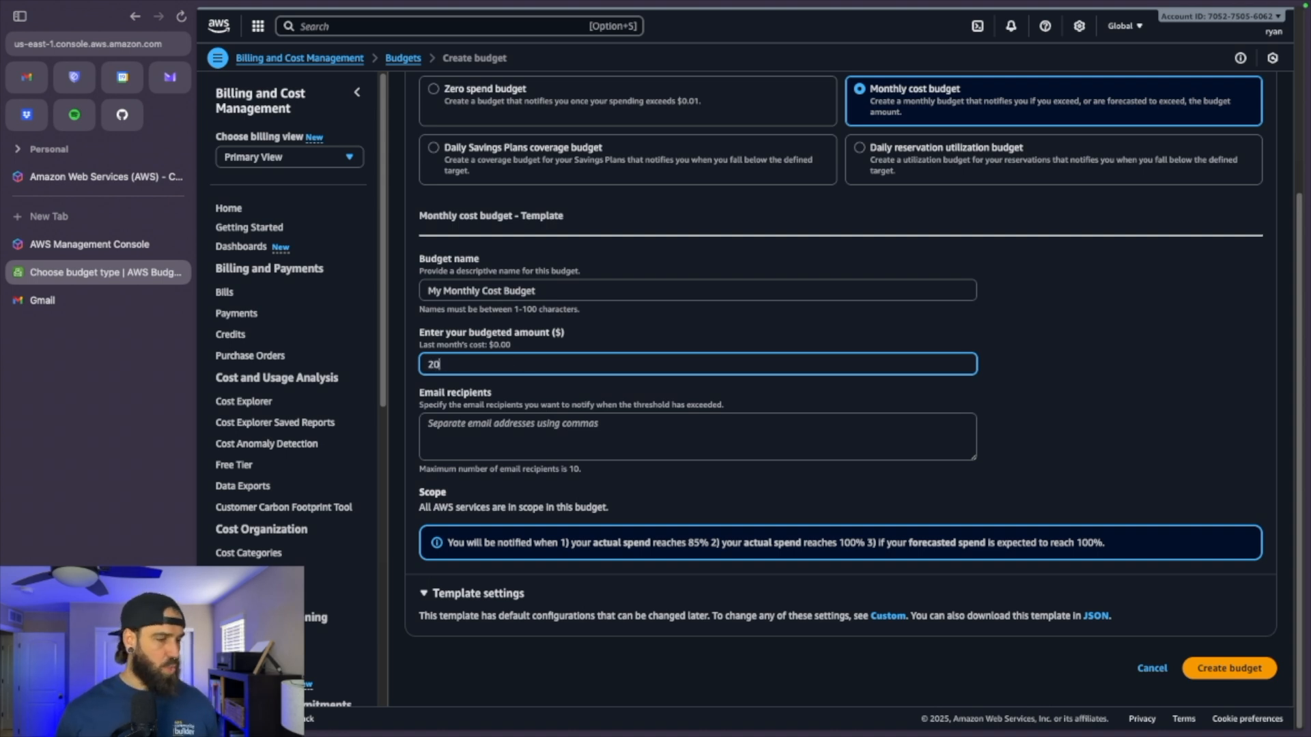
left_click(564, 423)
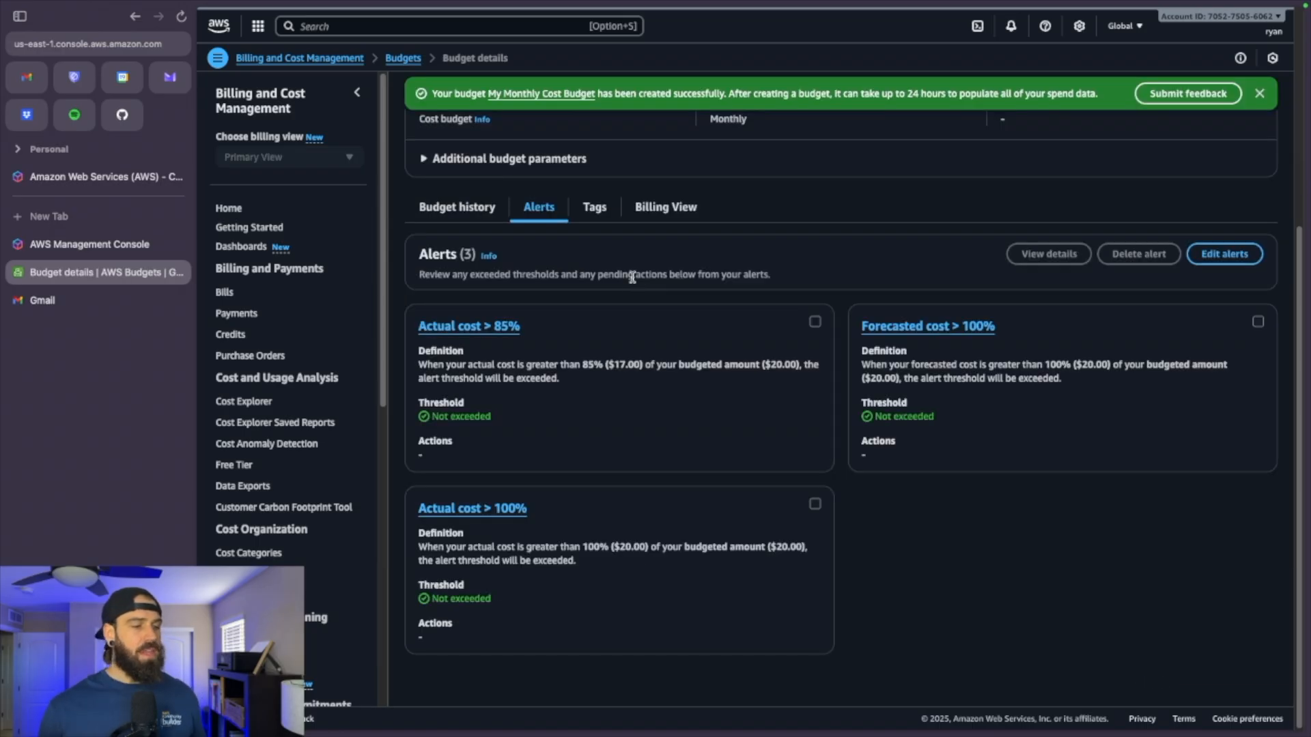
scroll(628, 273, "up", 5)
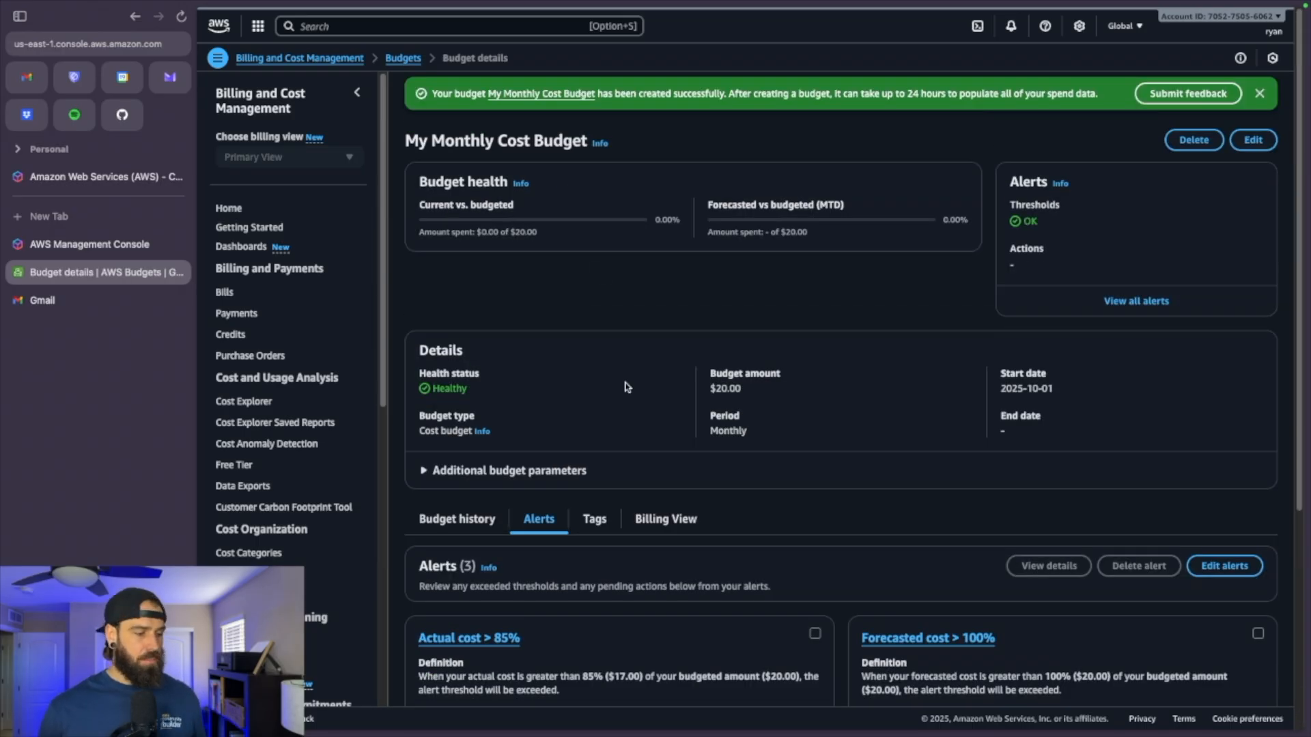
scroll(627, 387, "down", 5)
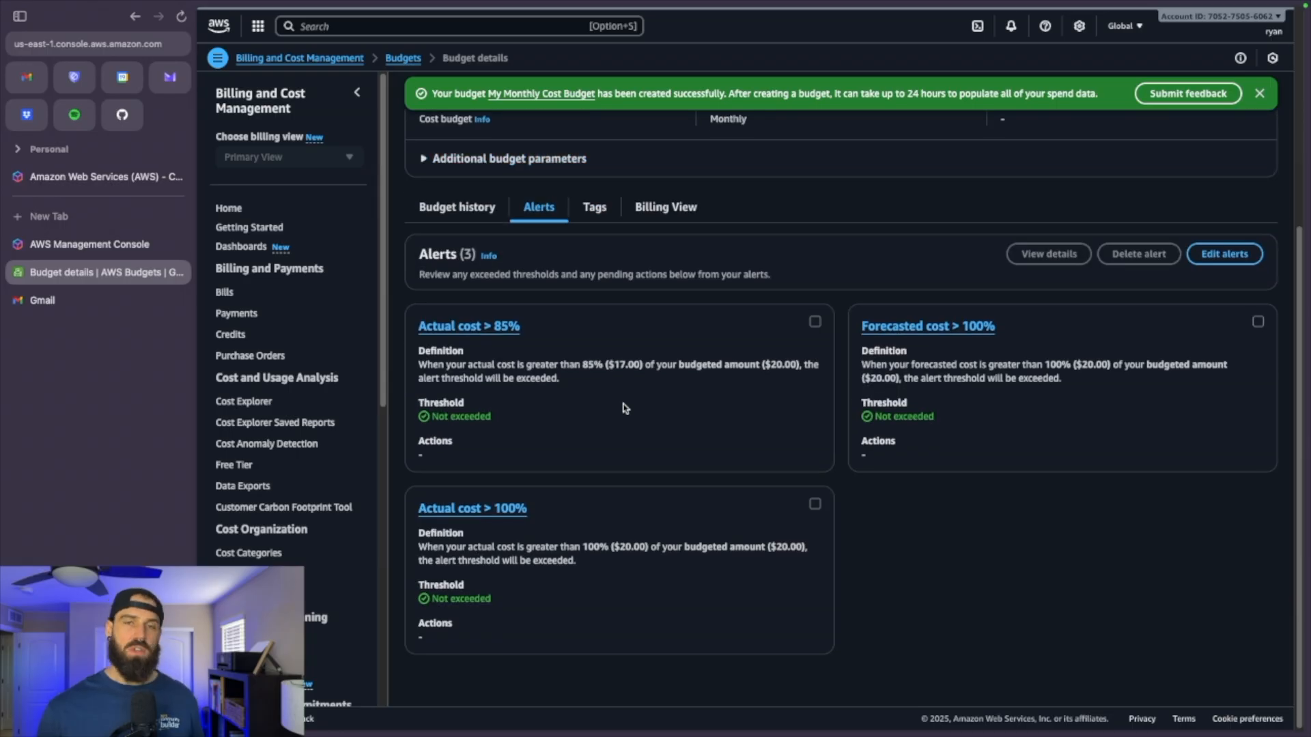